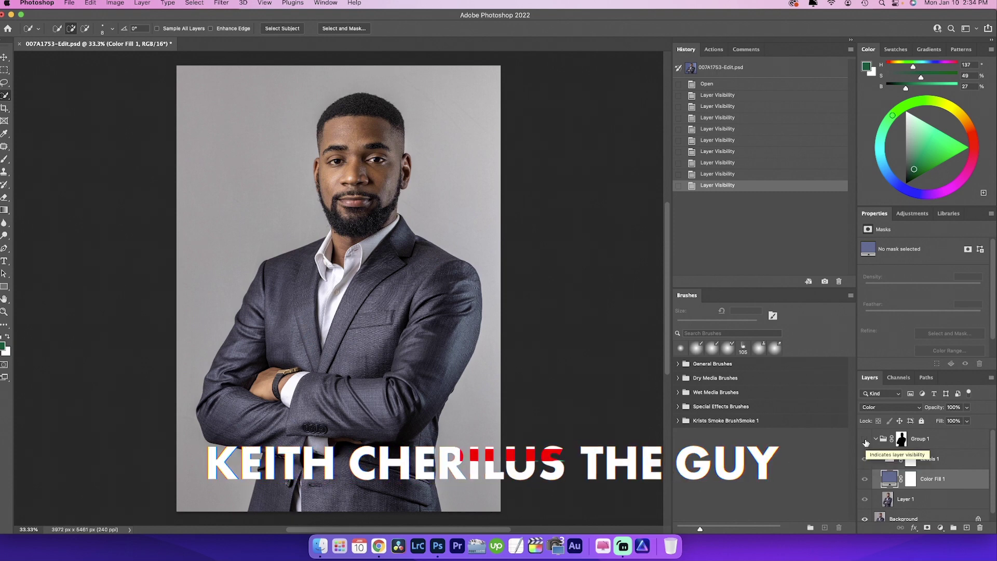
Step: Compare the portrait with and without Group 1's blue recolour, leave it hidden, and maximize the browser
left_click(865, 440)
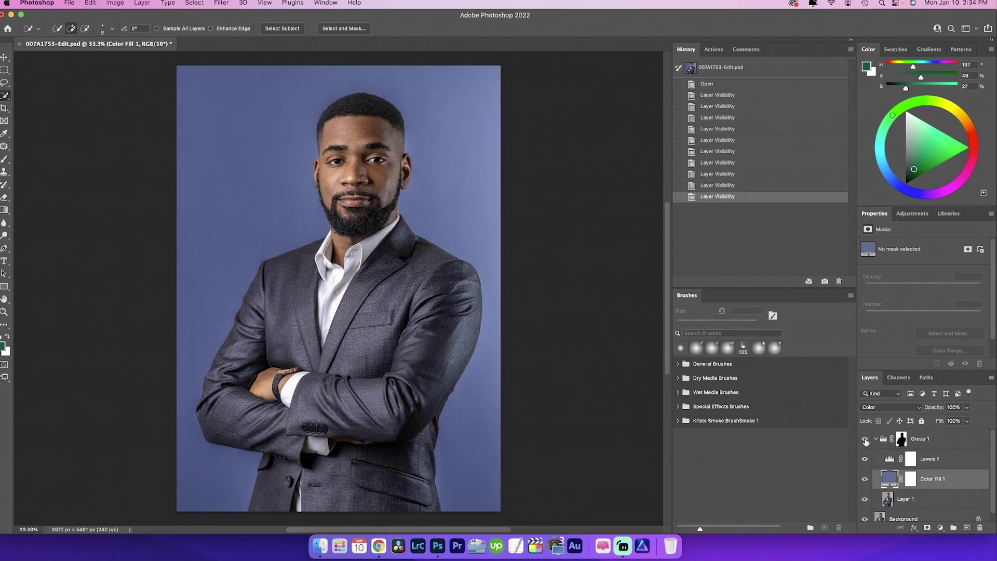
left_click(866, 440)
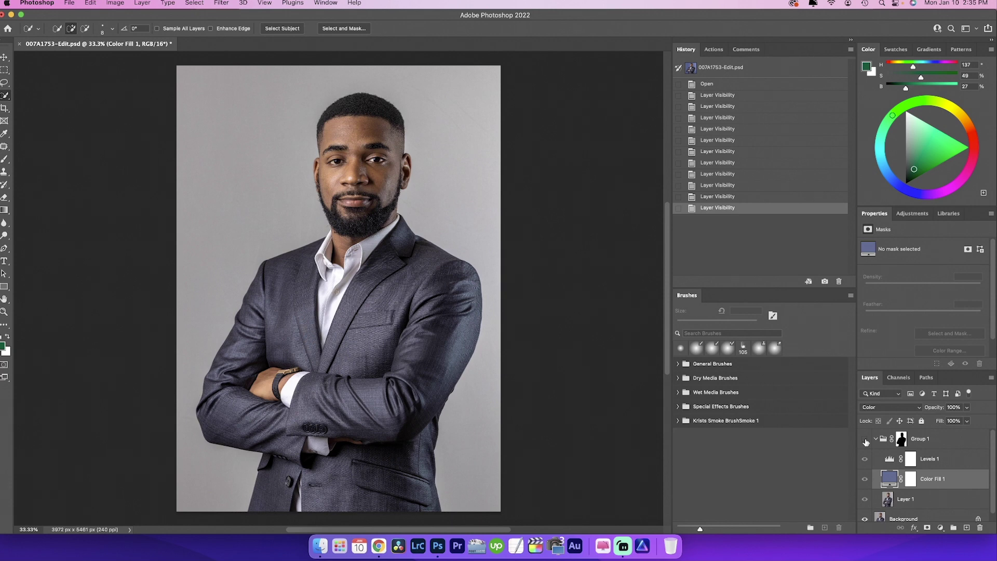
left_click(865, 439)
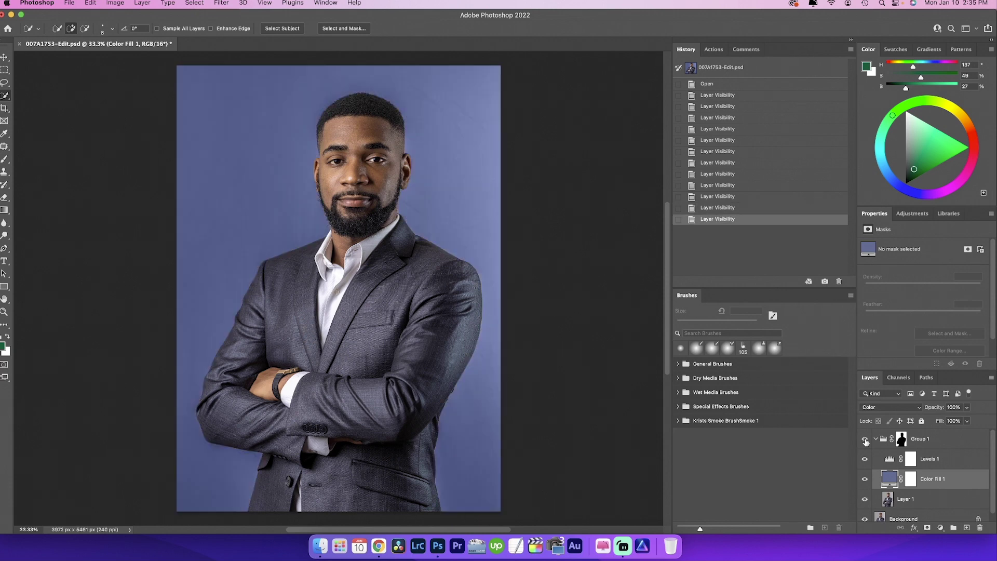
left_click(866, 440)
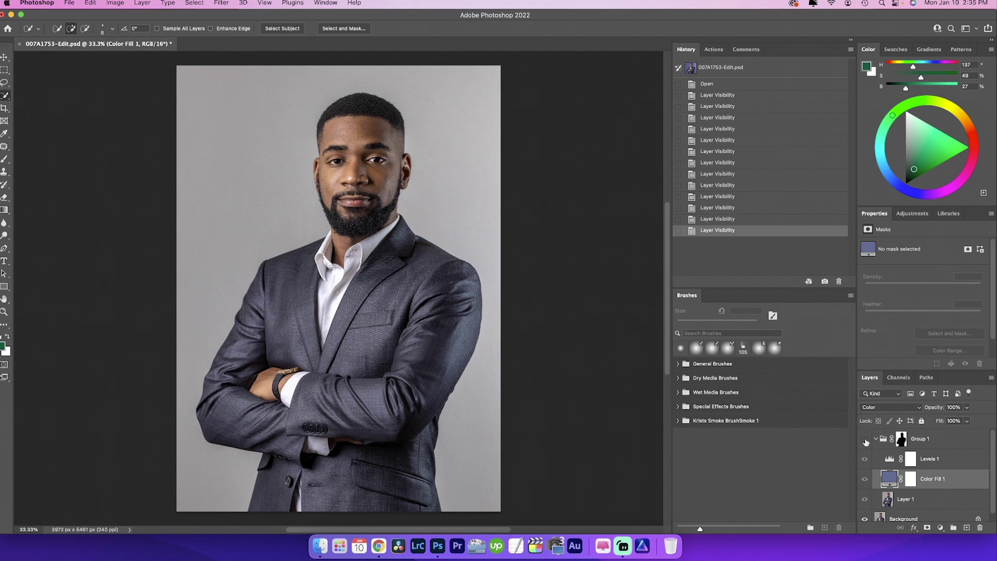
left_click(865, 440)
left_click(380, 547)
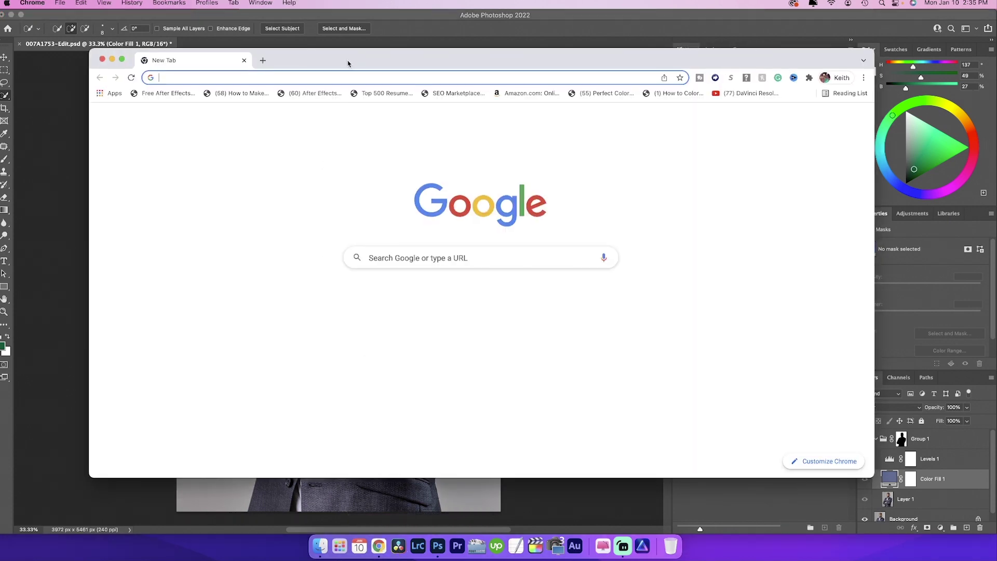
double_click(347, 62)
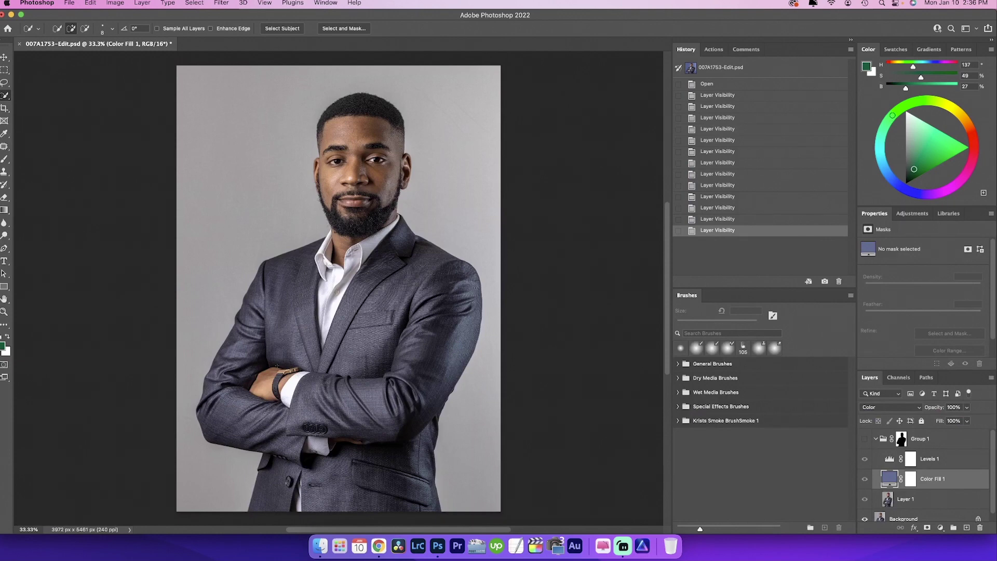
Step: Delete Group 1, duplicate the photo to a new layer, and sample the jacket's grey-blue 575666
left_click(878, 439)
left_click_drag(881, 439, 980, 528)
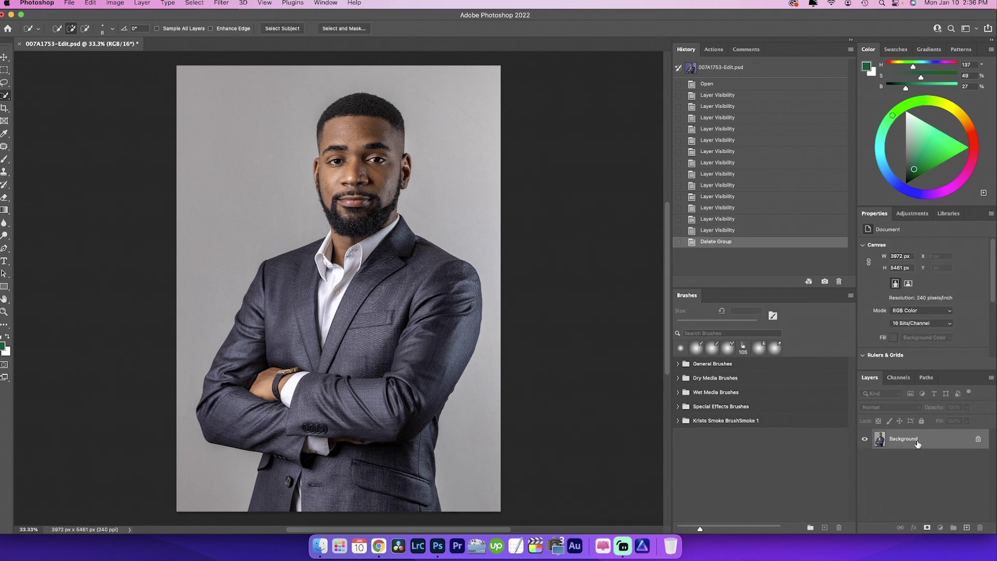
key("super+j")
left_click(5, 159)
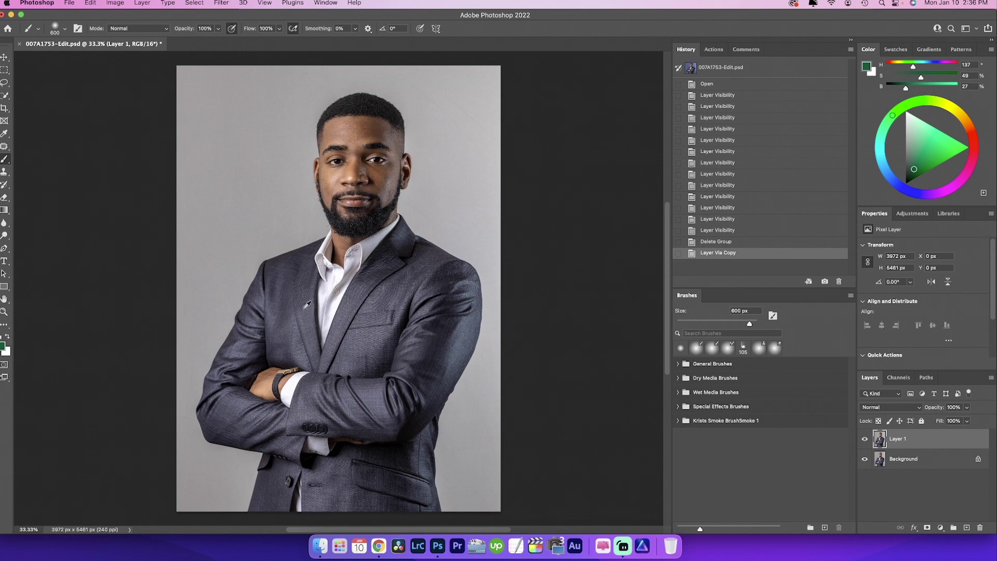
left_click(297, 330, "alt")
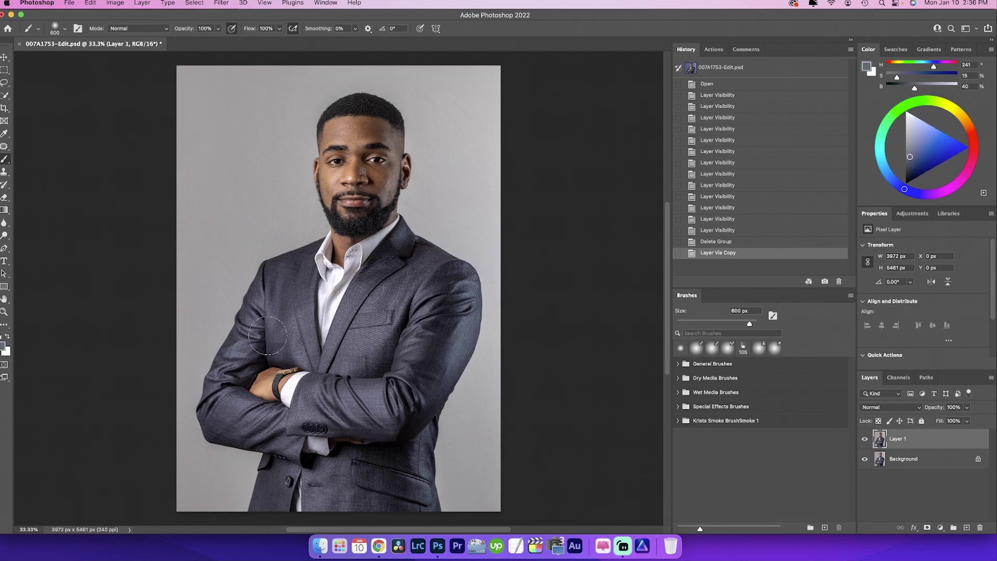
left_click(3, 345)
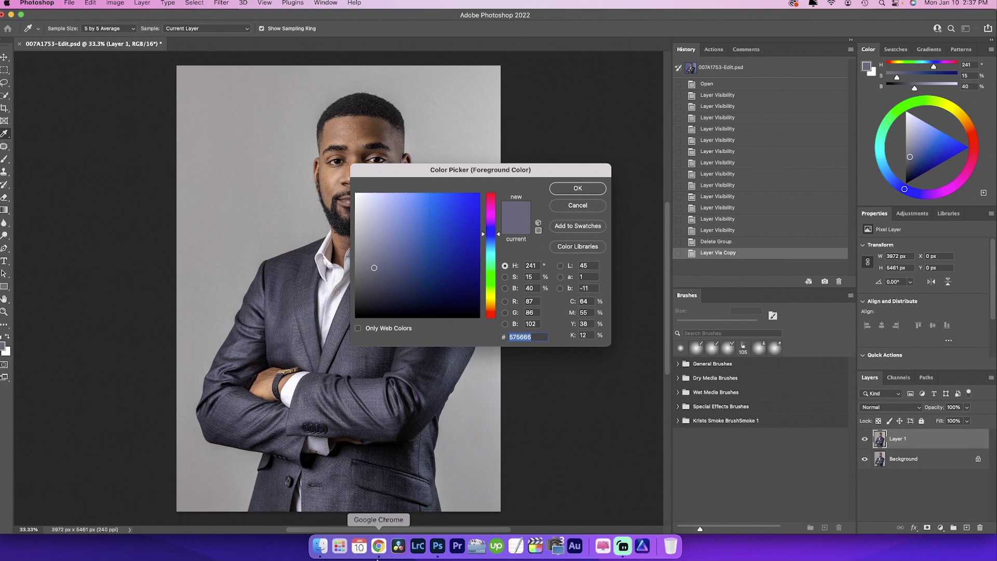
Step: Generate a complementary Adobe Color palette from base 575666 and select swatch A's lavender 8784B3
left_click(378, 555)
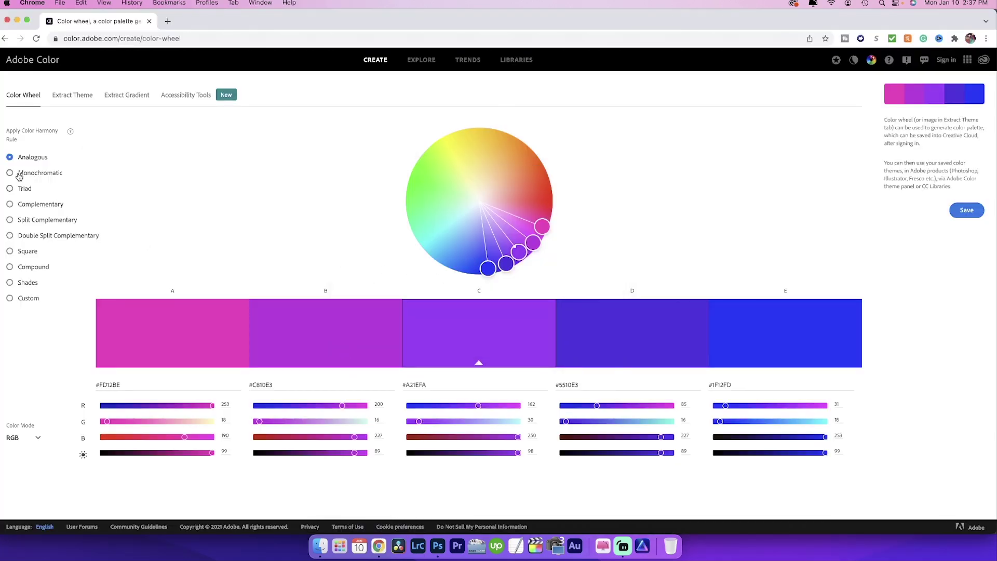
left_click(20, 206)
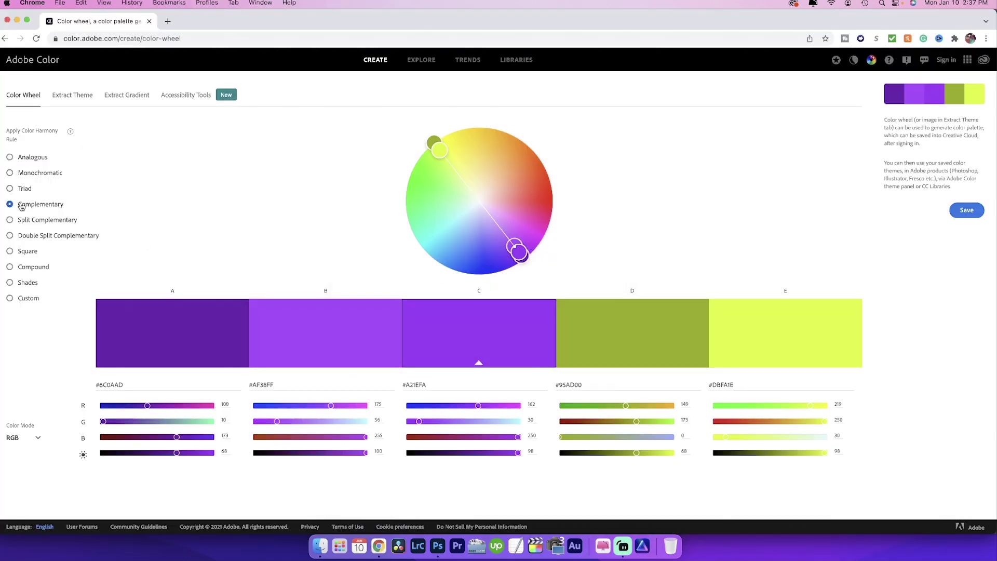
left_click(452, 387)
key("super+v")
key("Return")
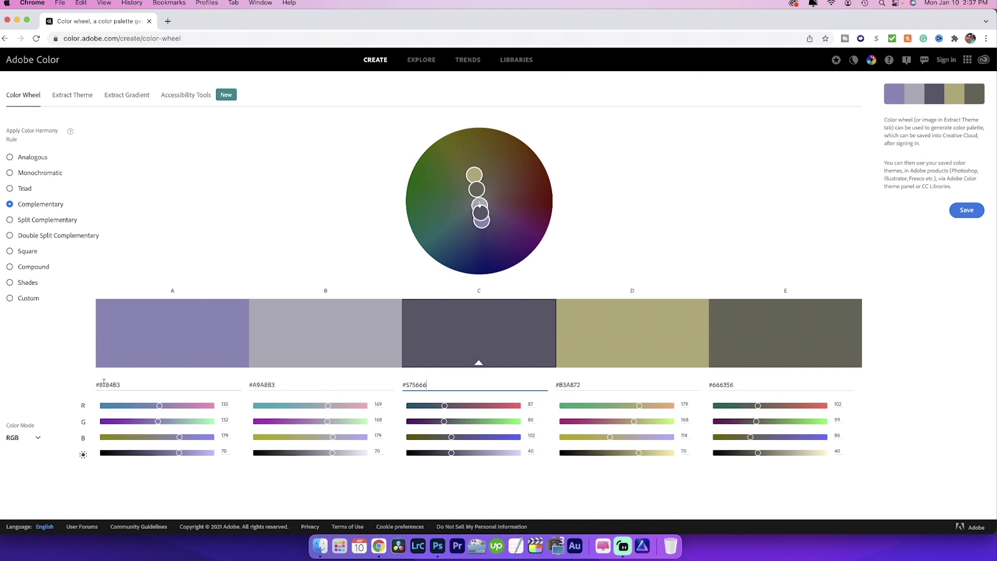
double_click(147, 389)
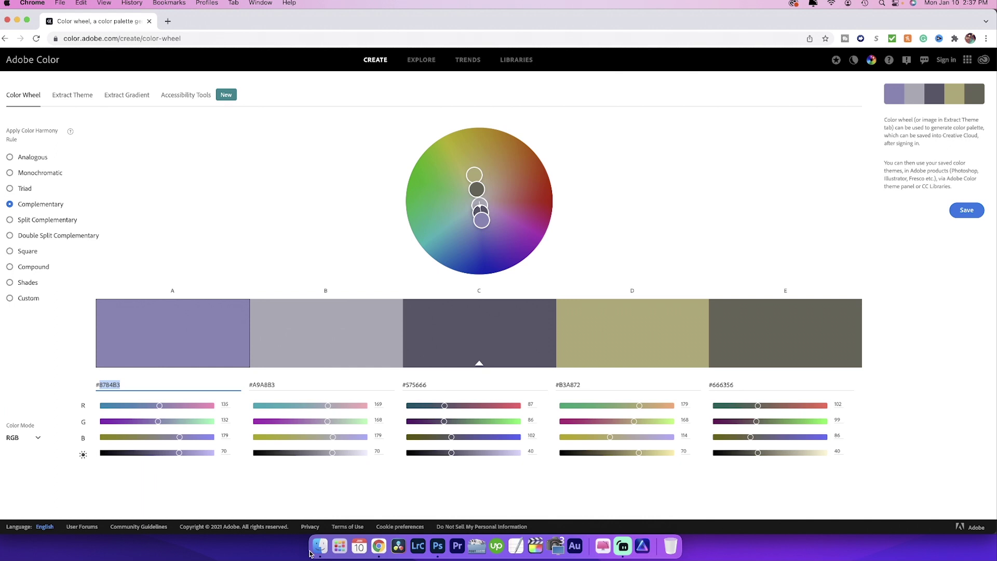
left_click(438, 546)
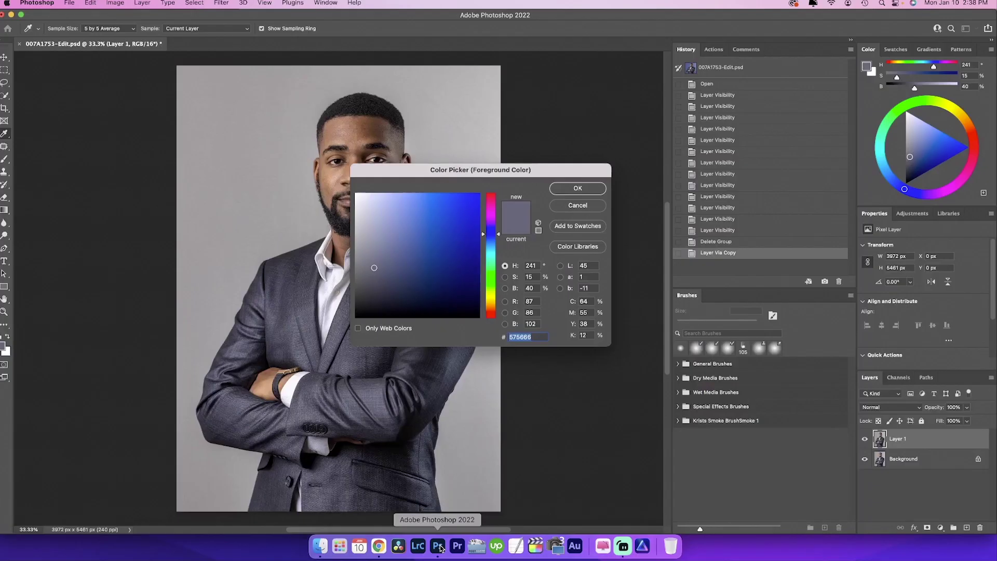
Step: Cancel the Color Picker, create a group named 'Background Color', and move Layer 1 into it
left_click(576, 205)
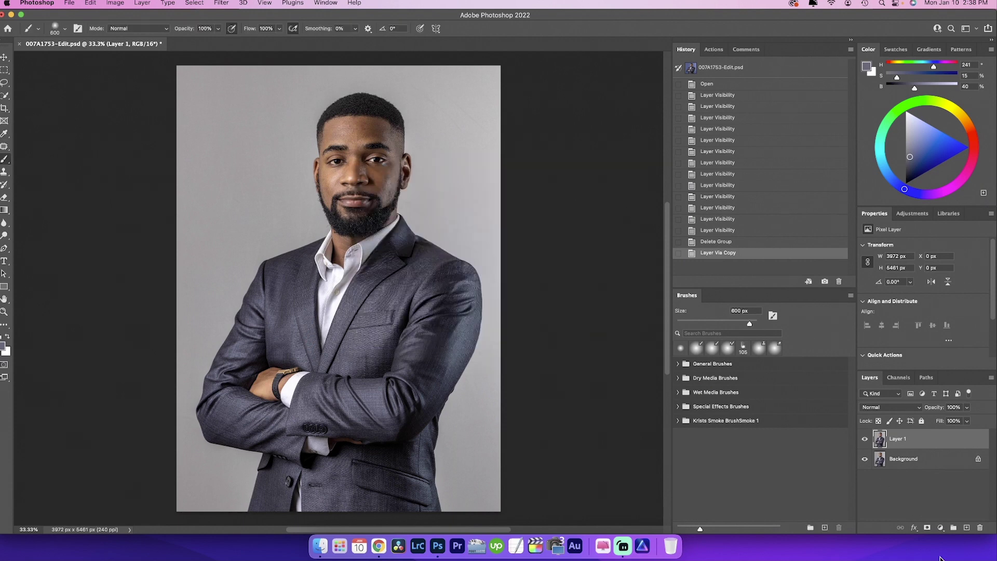
left_click(953, 528)
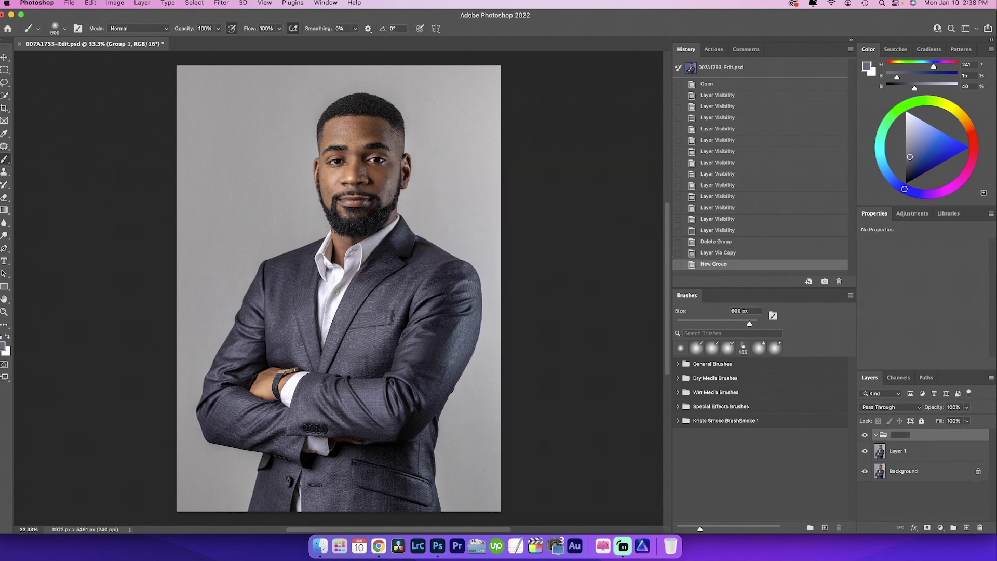
type("Background Color")
key("Return")
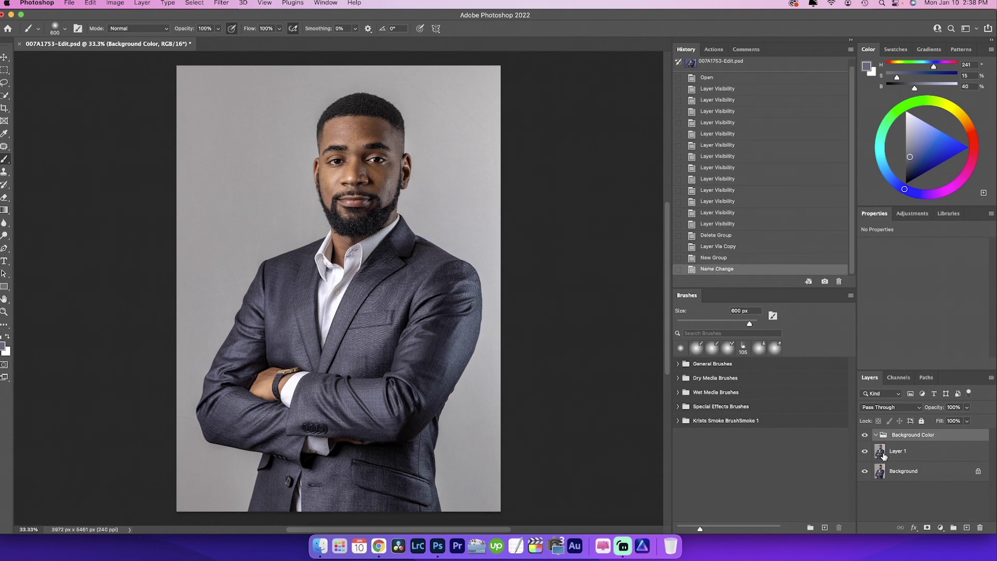
left_click_drag(891, 453, 876, 441)
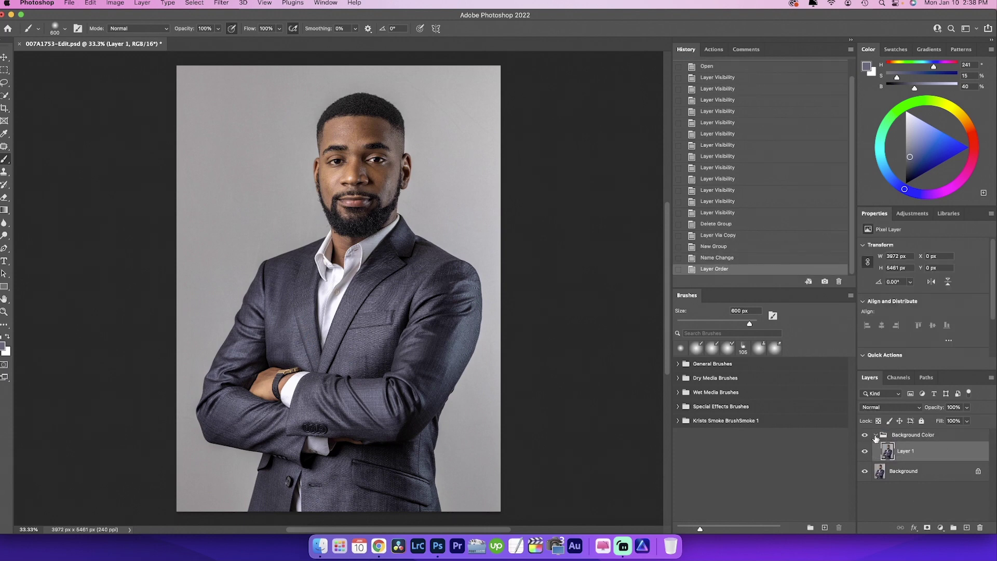
left_click(877, 440)
left_click(888, 452)
left_click(195, 3)
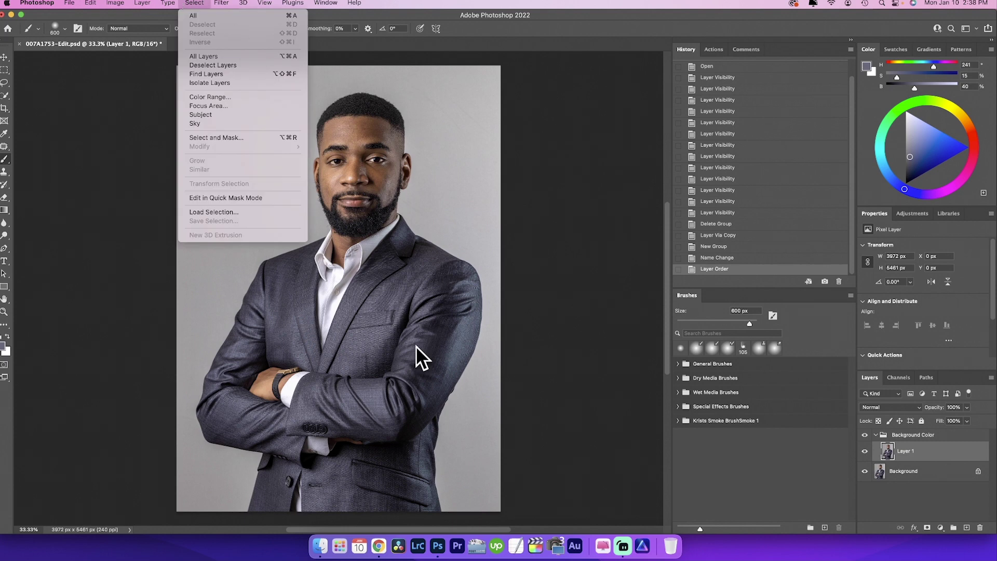
Step: Run Select > Subject on Layer 1 to outline the man against the grey backdrop
left_click(253, 119)
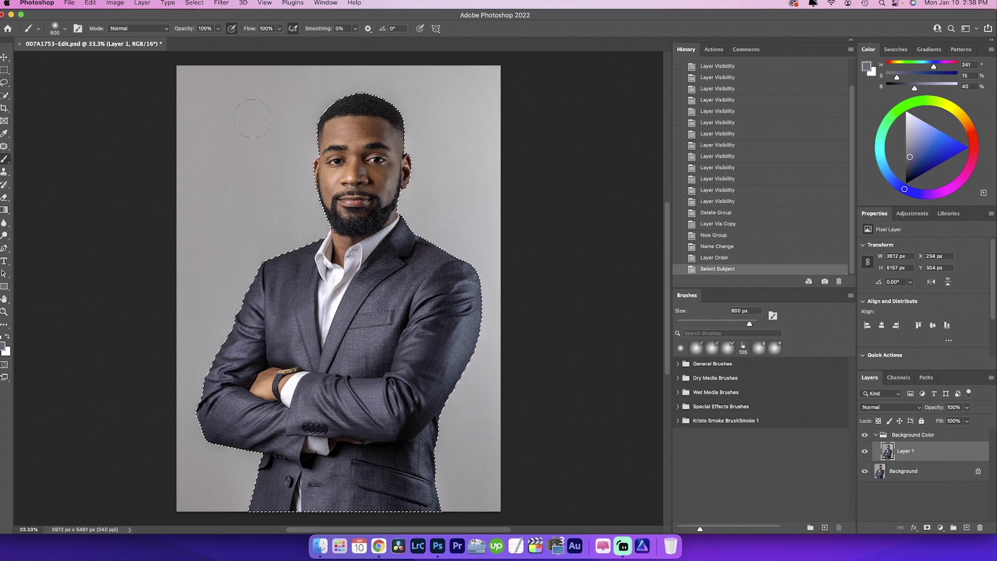
key("alt+BackSpace")
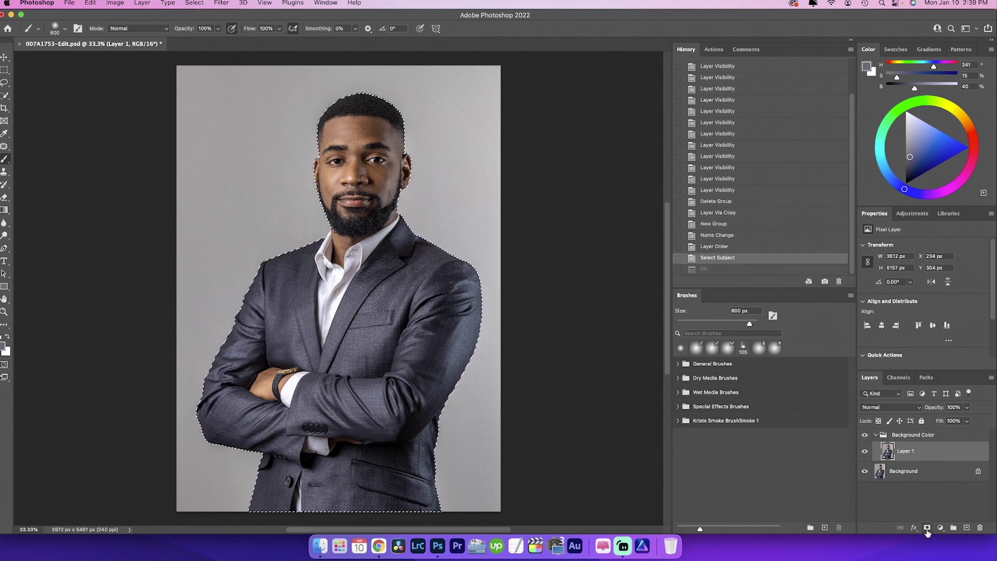
Step: Add a layer mask from the subject selection, invert it, and drag it onto the Background Color group
left_click(928, 528)
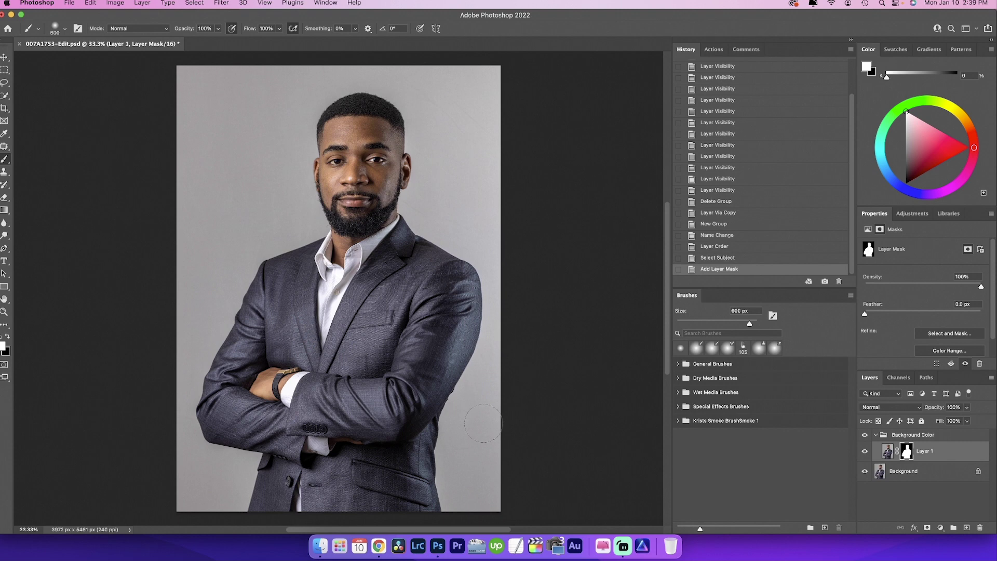
key("super+i")
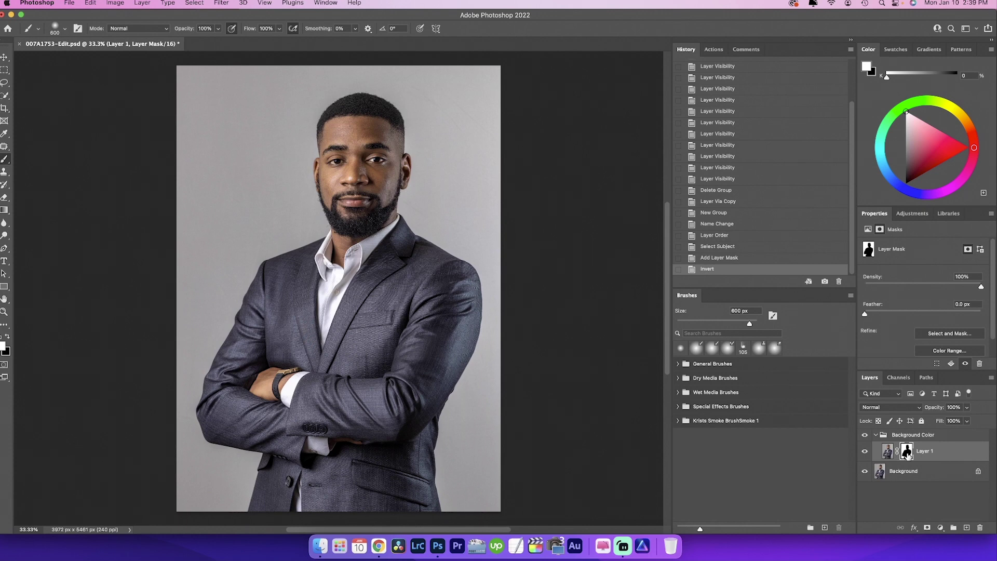
left_click_drag(906, 452, 930, 436)
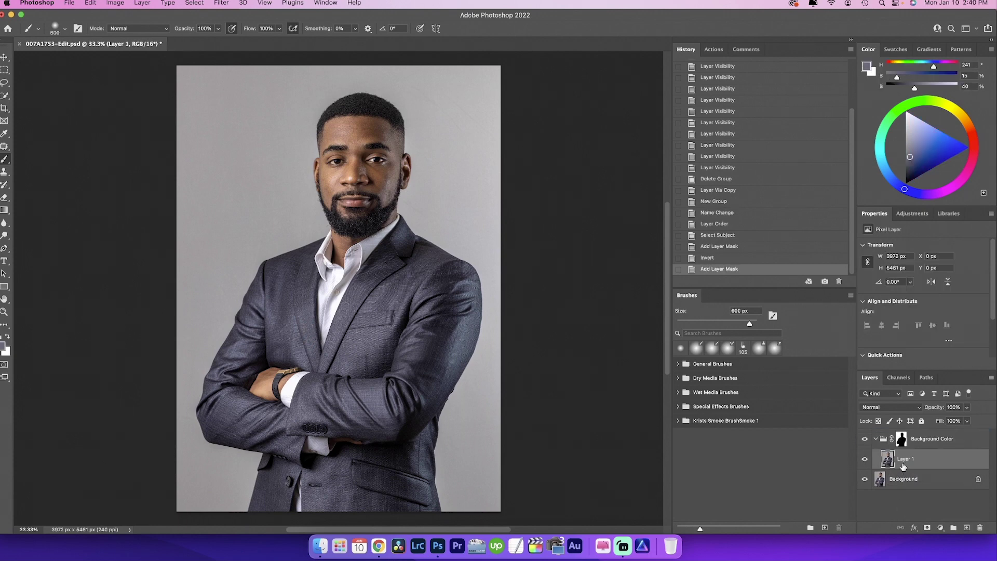
Step: Expand the Background Color group and add a Solid Color fill layer, Color Fill 1, inside it
left_click(875, 438)
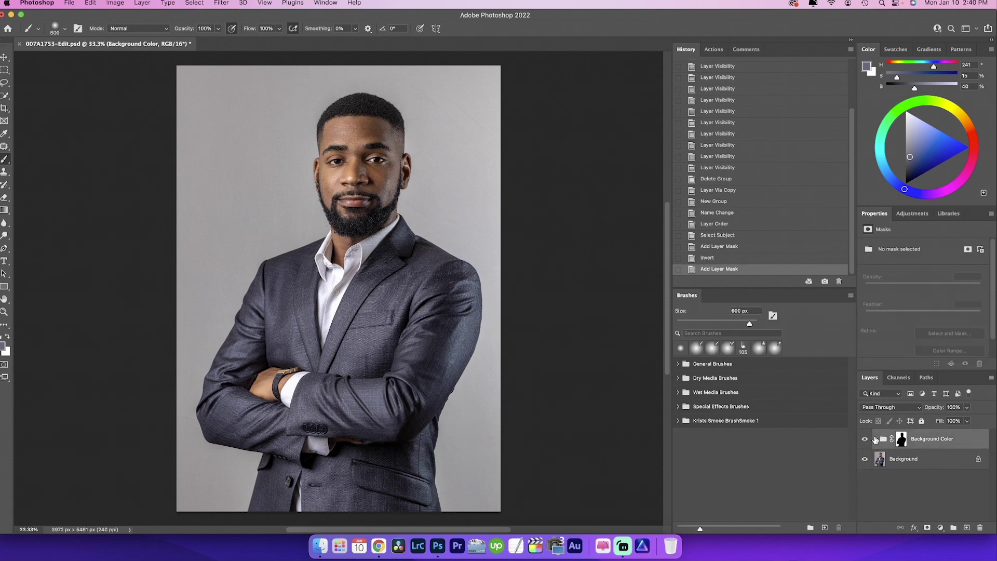
left_click(876, 439)
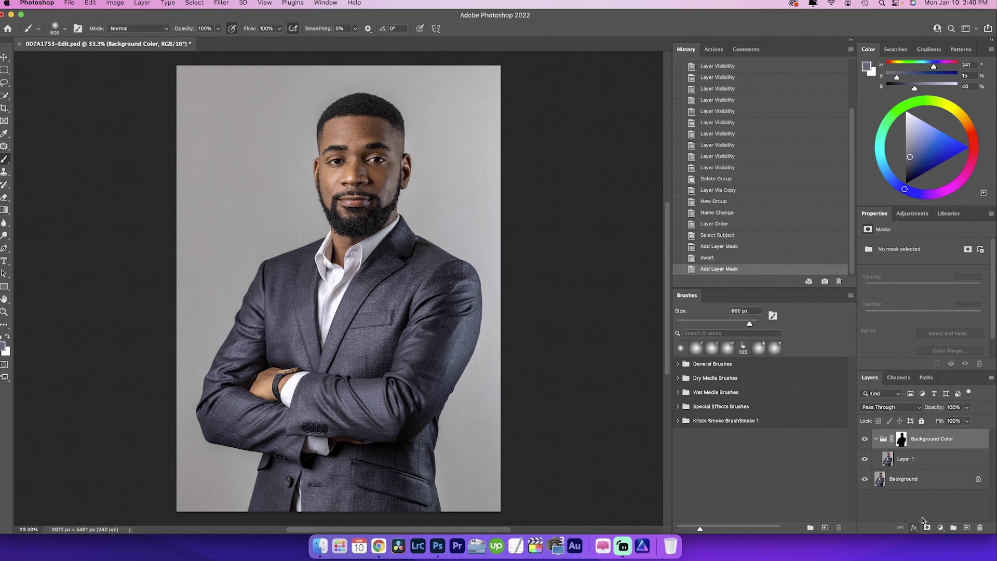
left_click(941, 528)
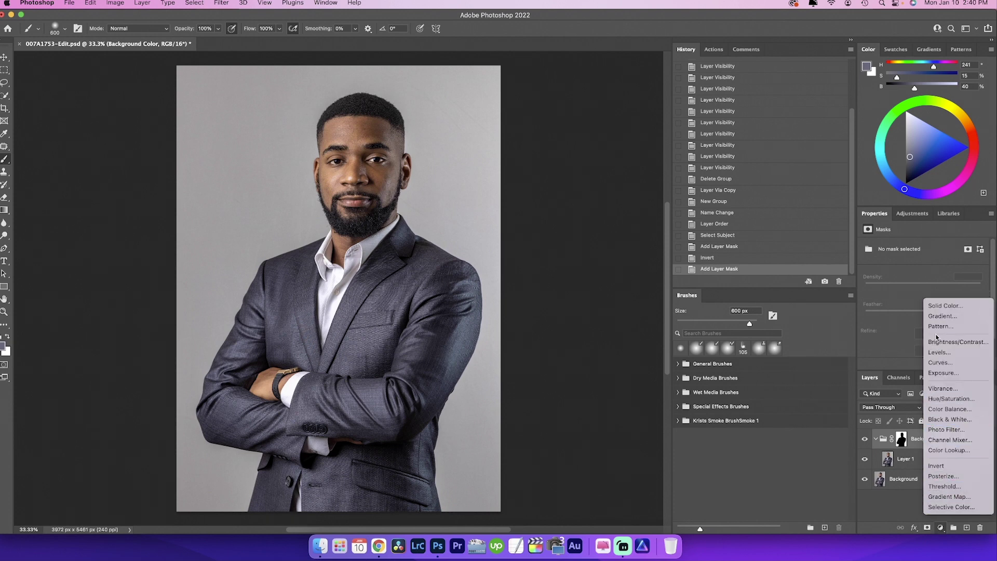
left_click(939, 306)
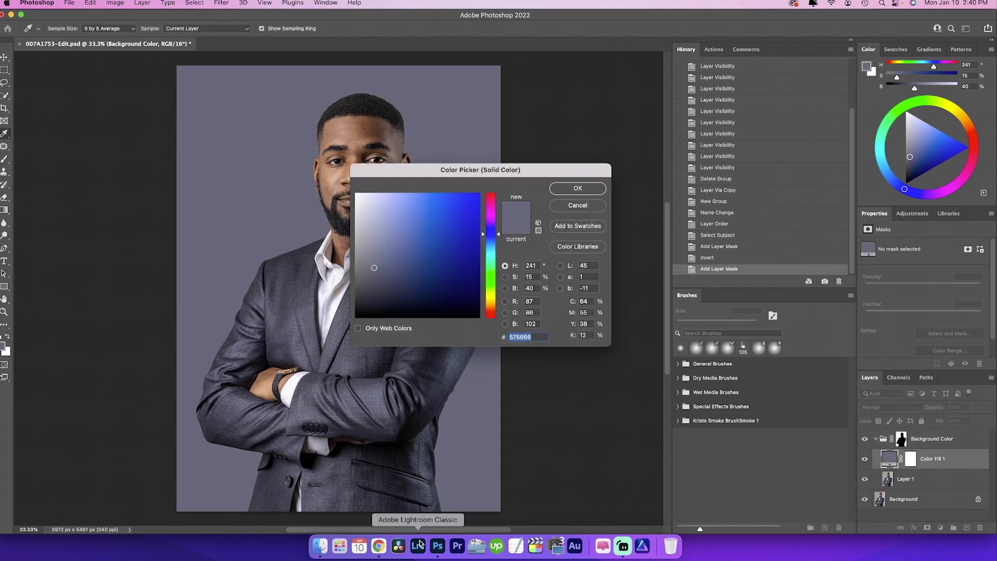
Step: Set the fill colour to hex 8784B3, checking it against the Adobe Color palette, and confirm
type("8784B3")
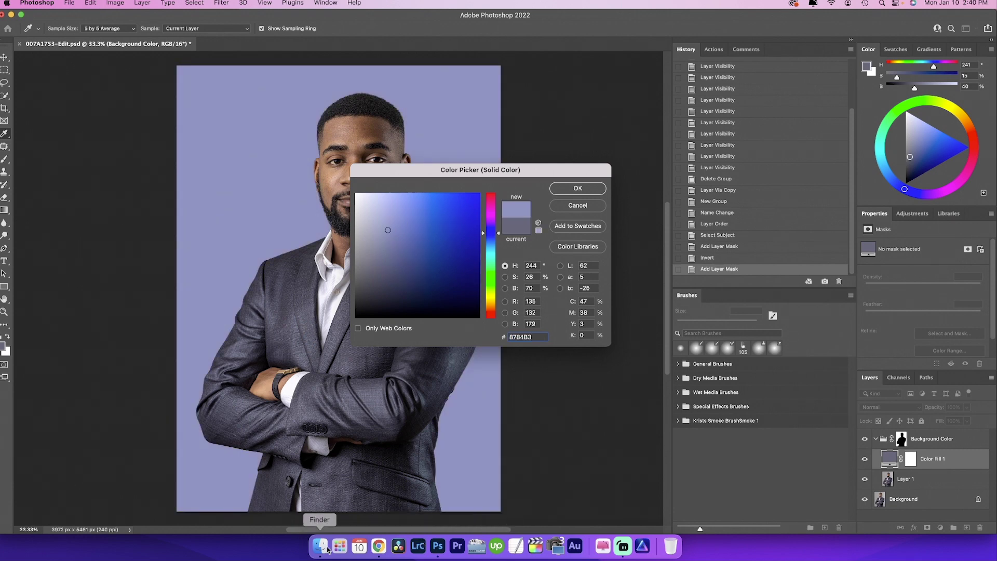
left_click(379, 545)
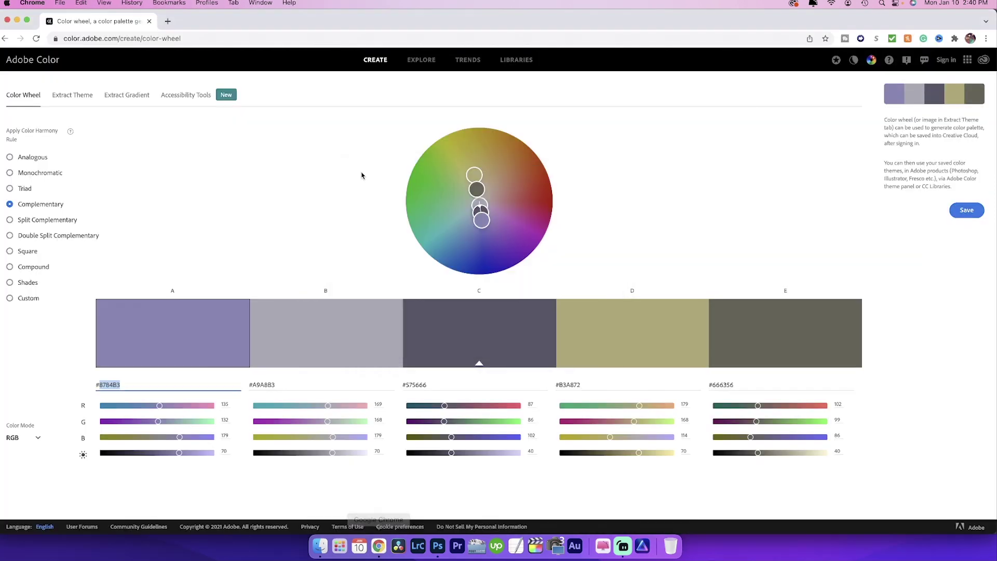
left_click(438, 546)
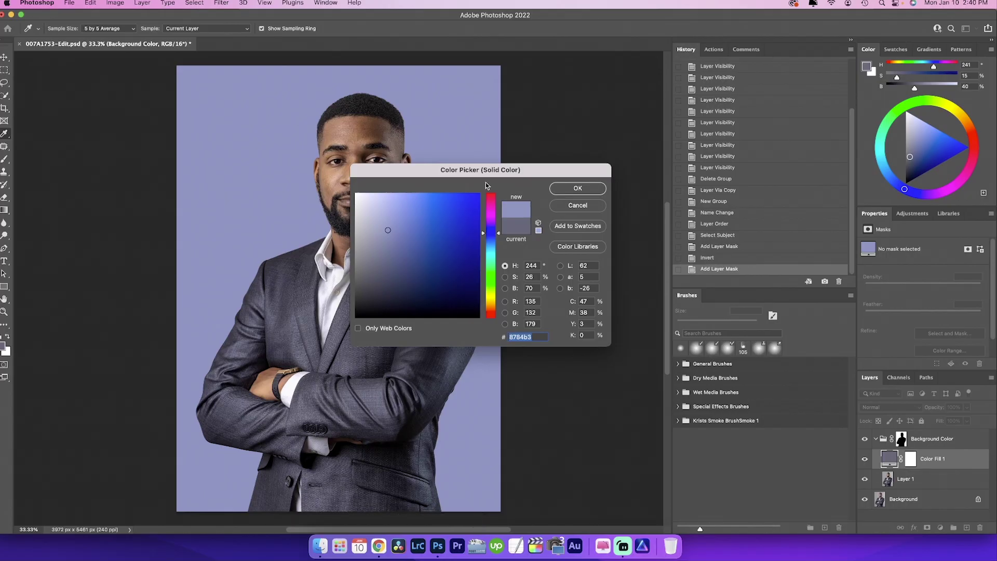
left_click(583, 188)
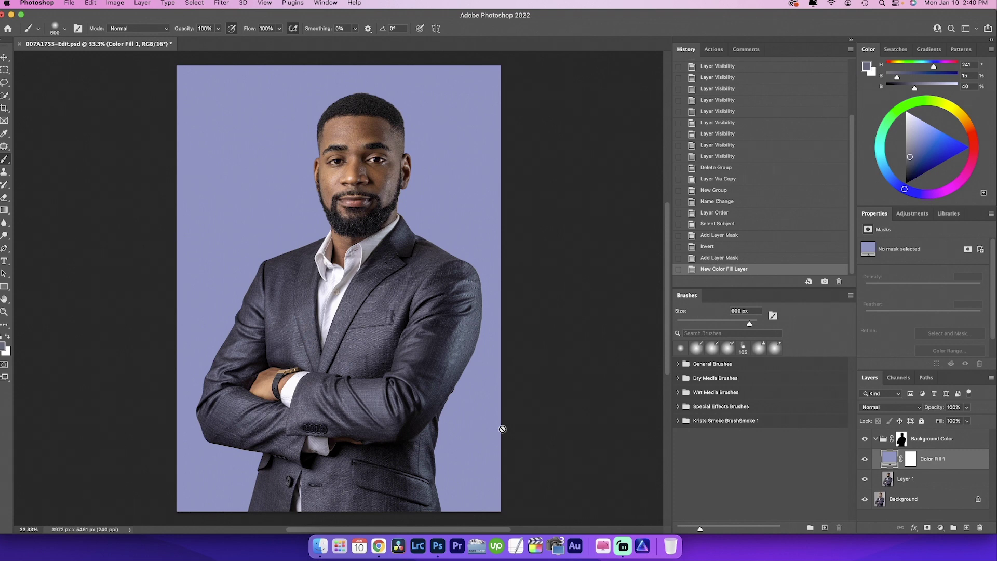
Step: Change Color Fill 1's blend mode from Normal to Color
left_click(910, 413)
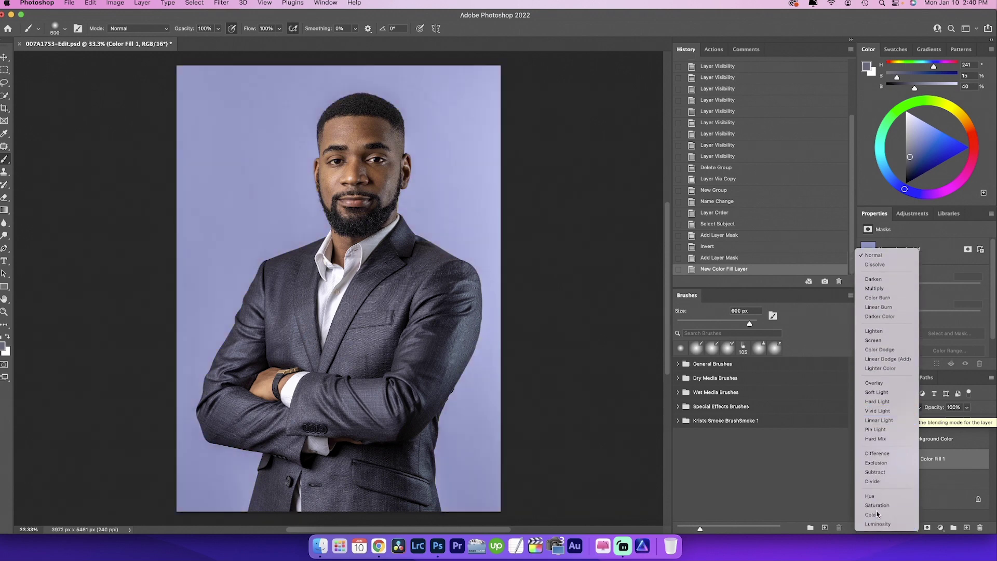
left_click(878, 515)
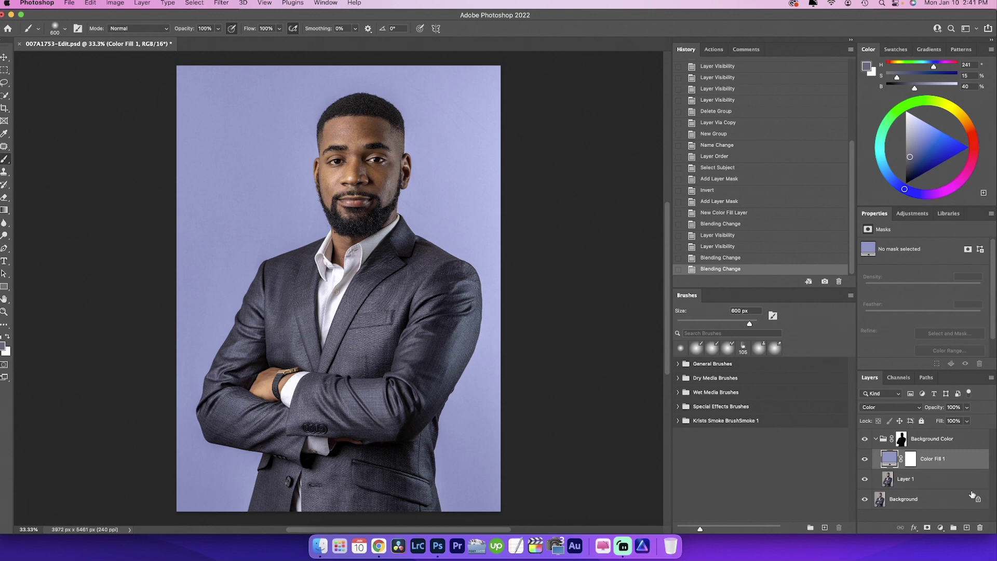
left_click(939, 528)
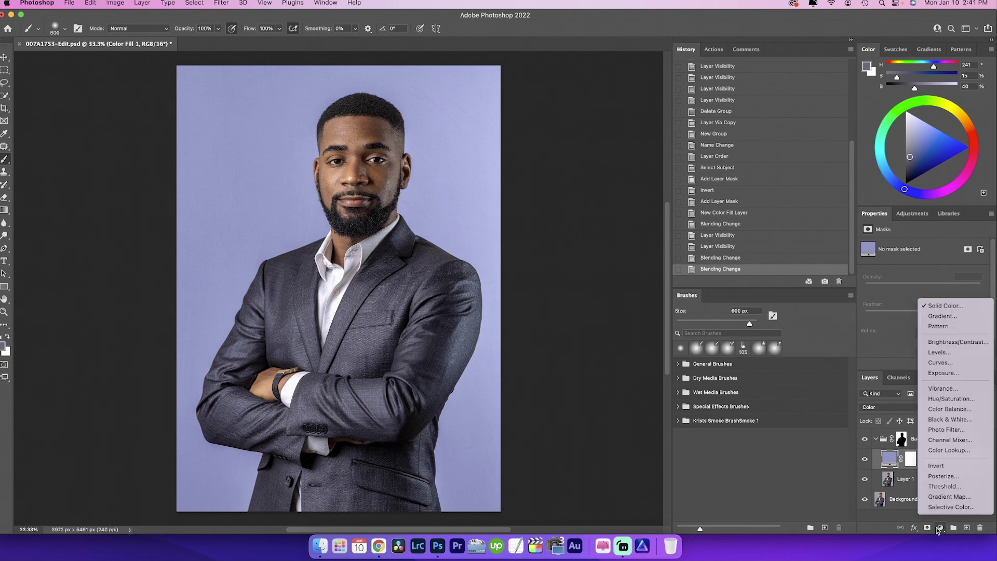
Step: Add a Levels layer clipped to Color Fill 1 with input 50/0.75/198 and output 37–246
left_click(951, 356)
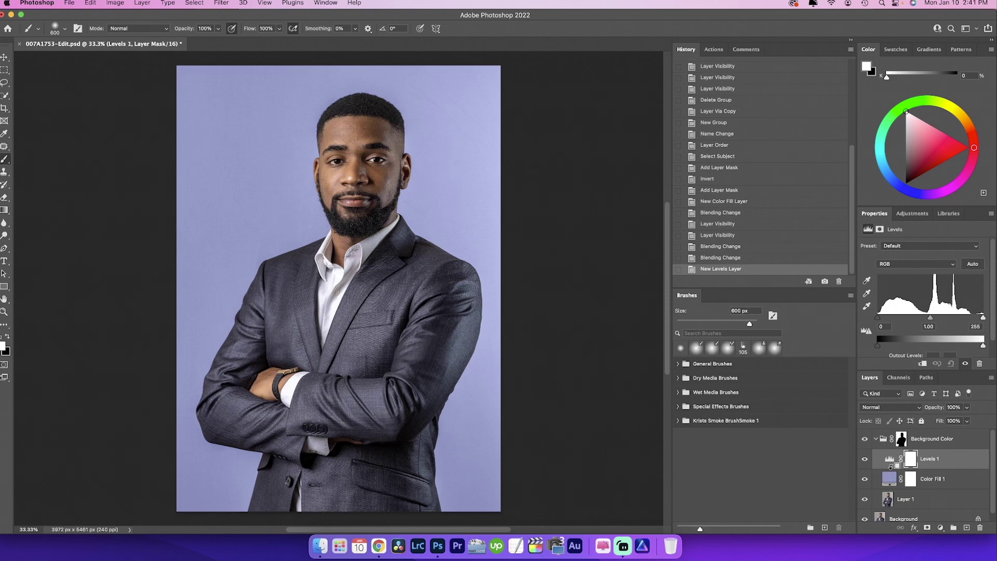
left_click(915, 468, "alt")
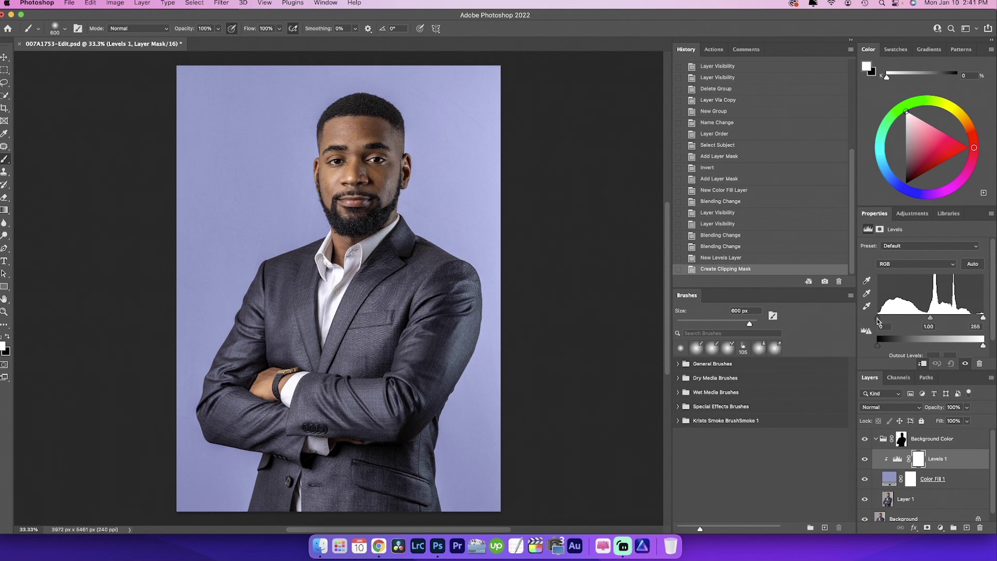
mouse_move(878, 319)
left_mouse_down()
mouse_move(971, 319)
mouse_move(897, 319)
left_mouse_up()
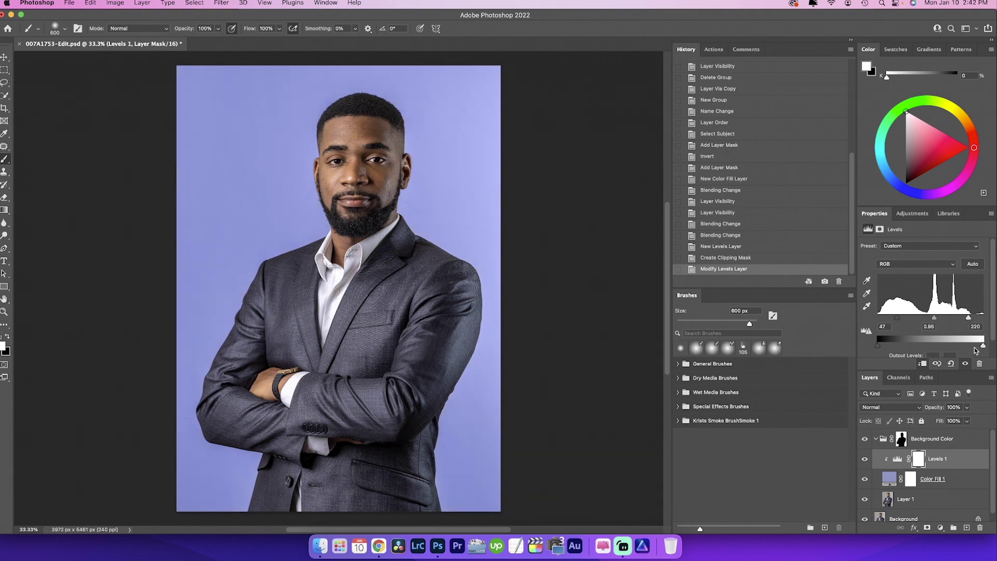
left_click_drag(975, 346, 971, 346)
left_click_drag(878, 345, 888, 346)
left_click_drag(934, 318, 959, 319)
left_click(863, 460)
left_click(864, 460)
left_click(864, 460)
left_click(863, 460)
left_click_drag(891, 318, 899, 320)
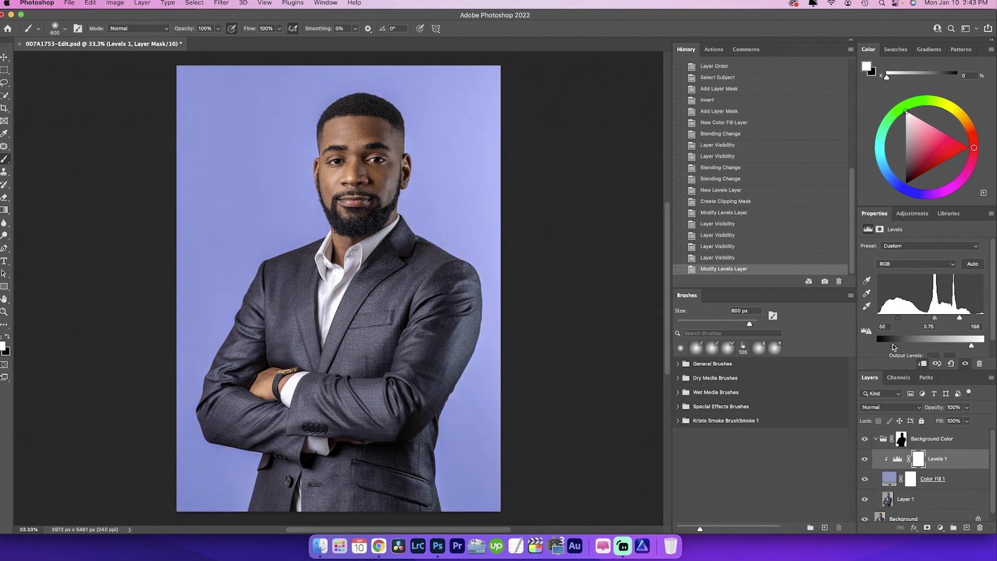
scroll(893, 347, "down", 1)
left_click_drag(971, 333, 979, 333)
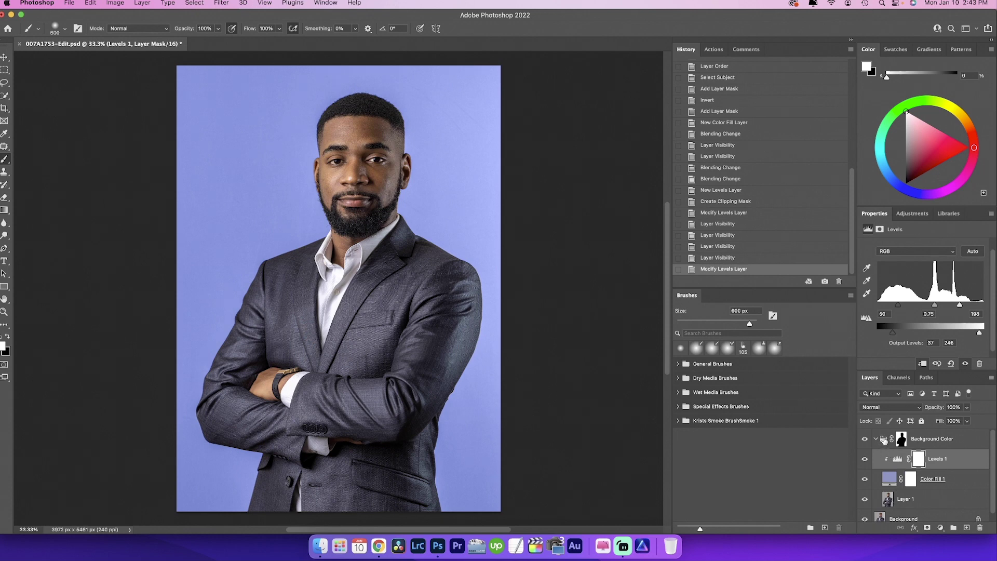
Step: Inspect the group mask up close, collapse the group, and stamp all visible layers into Layer 2
left_click(903, 440)
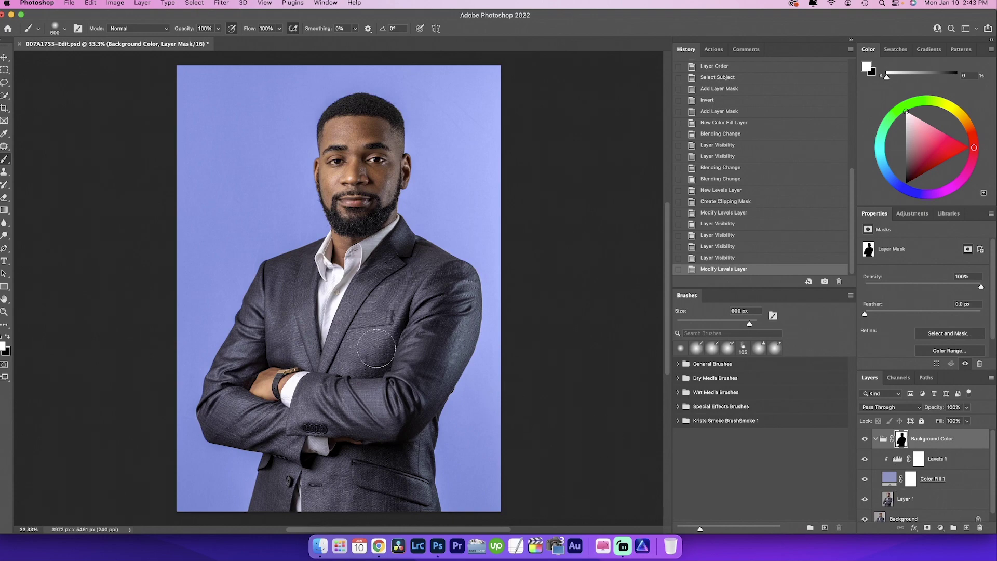
key("z")
mouse_move(231, 179)
left_mouse_down()
mouse_move(293, 180)
mouse_move(252, 183)
left_mouse_up()
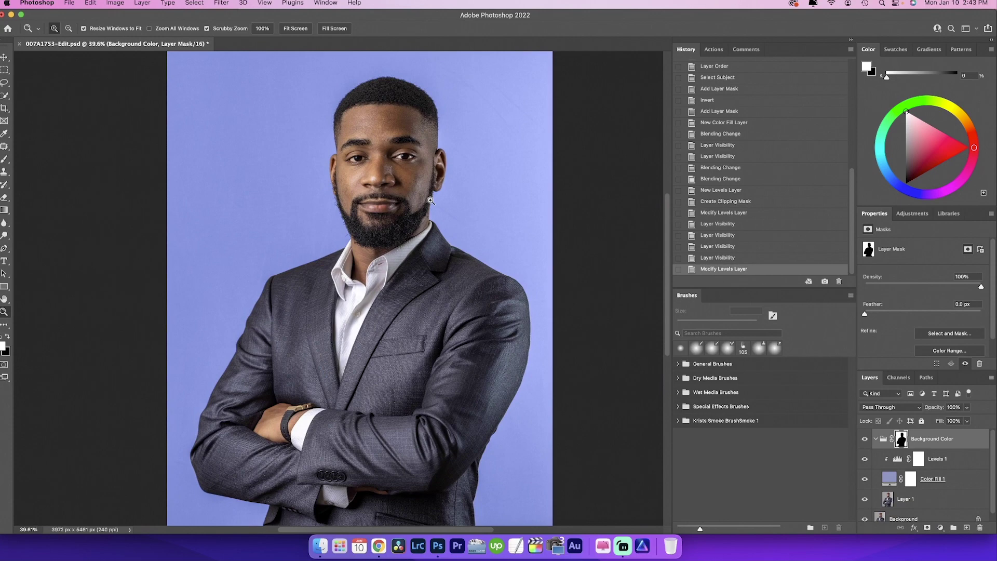
mouse_move(431, 200)
left_mouse_down()
mouse_move(491, 214)
mouse_move(420, 214)
mouse_move(431, 213)
left_mouse_up()
key("b")
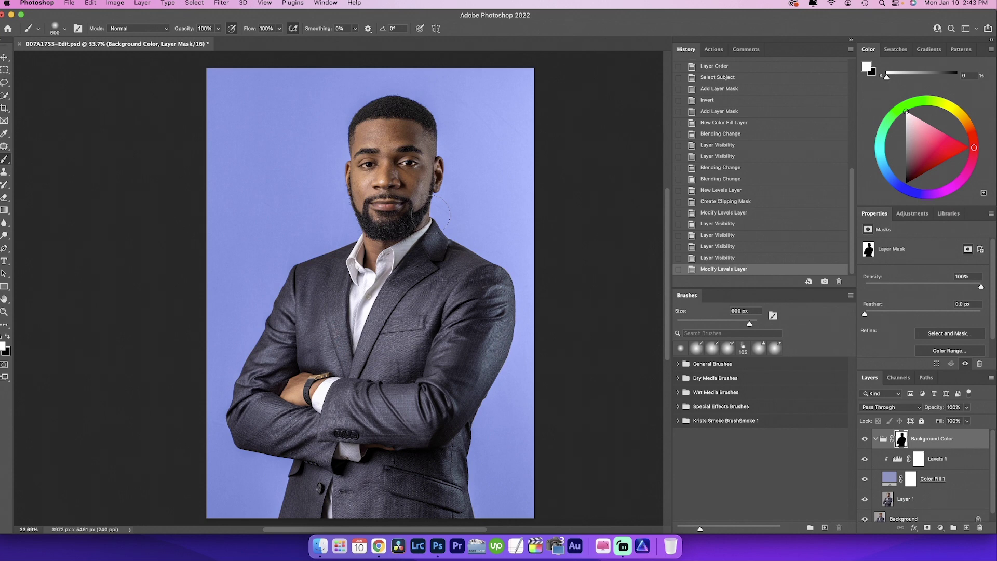
left_click(876, 439)
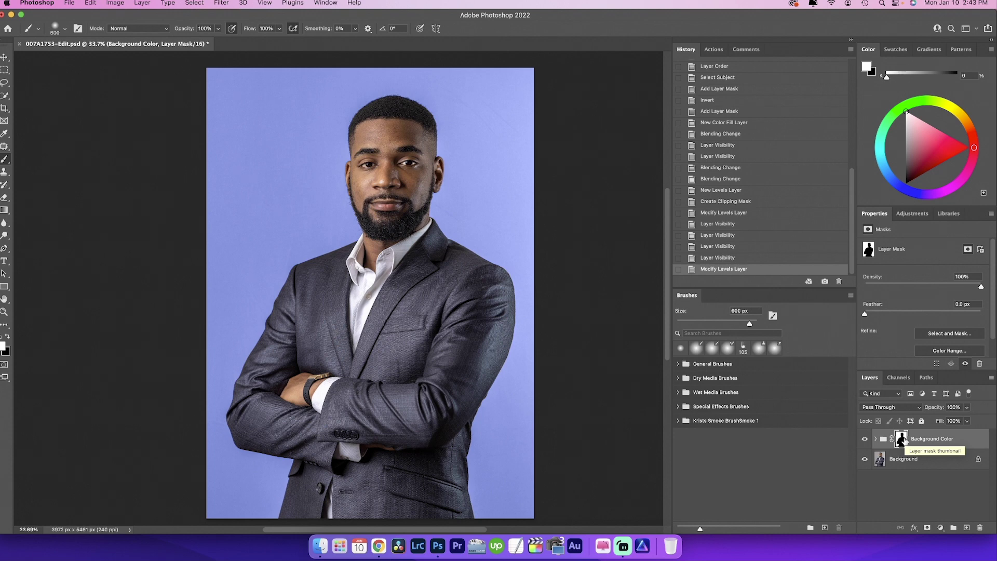
key("super+alt+shift+e")
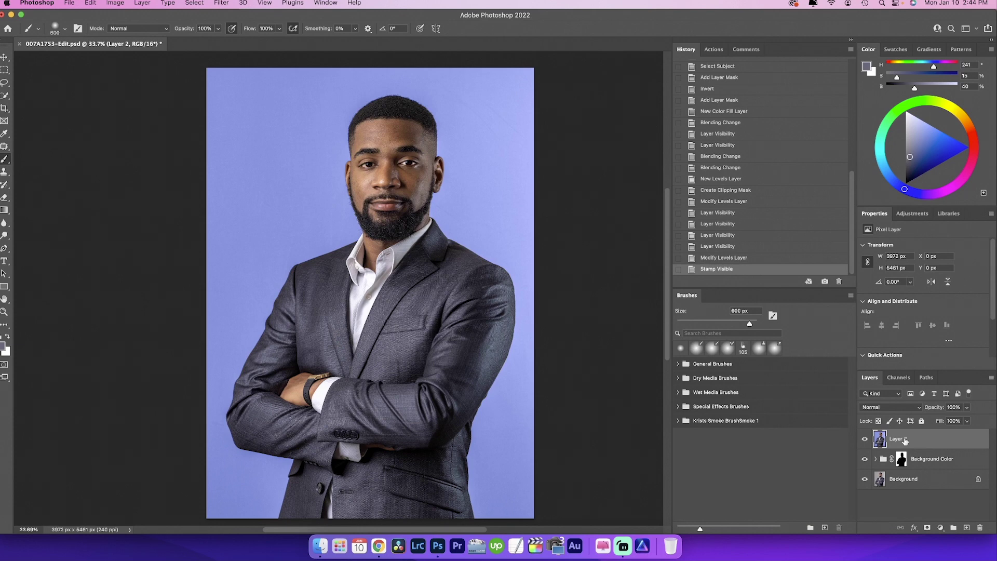
Step: Select the man with Select > Subject and copy him from Layer 2 onto a new Layer 3
left_click(113, 3)
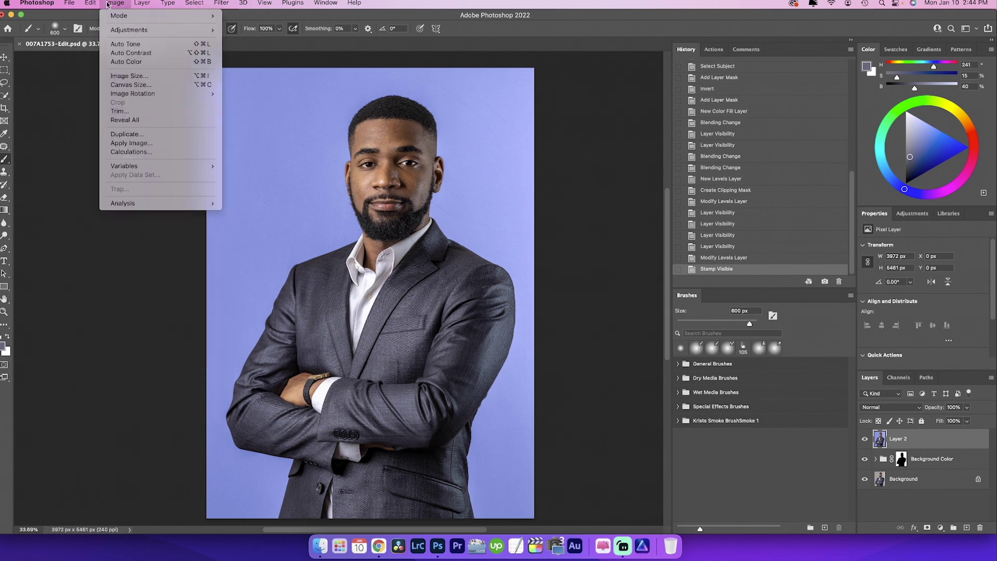
mouse_move(203, 5)
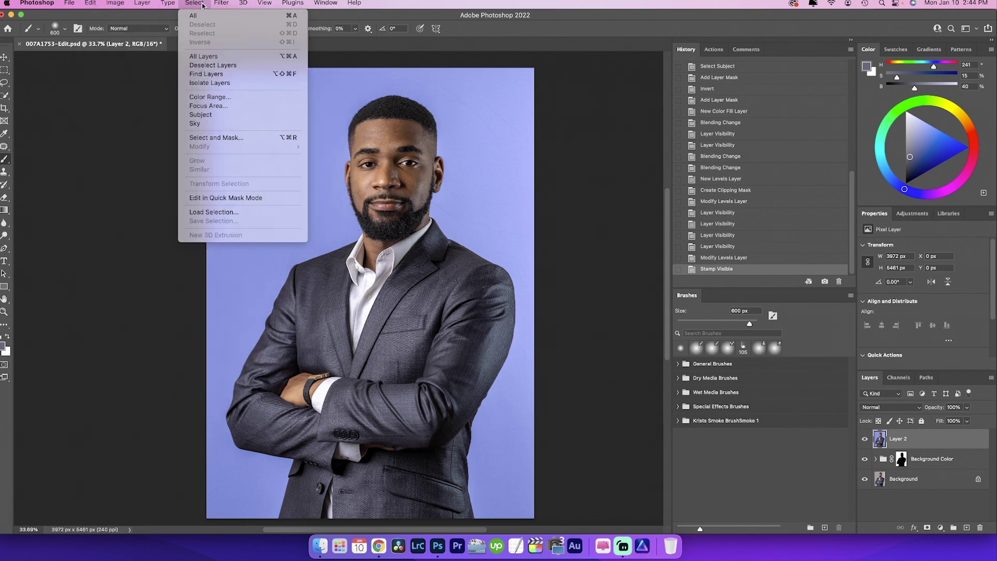
left_click(203, 114)
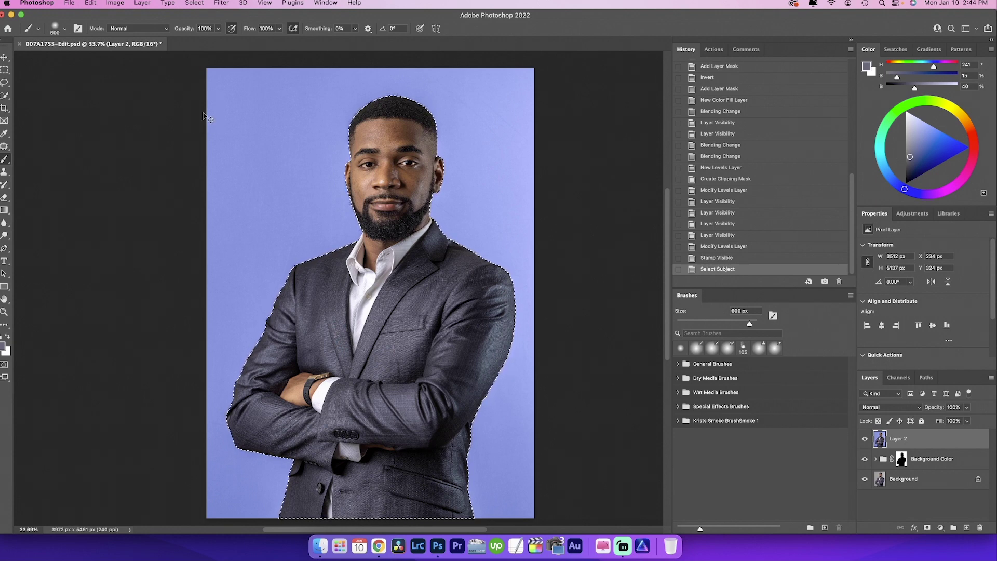
key("super+j")
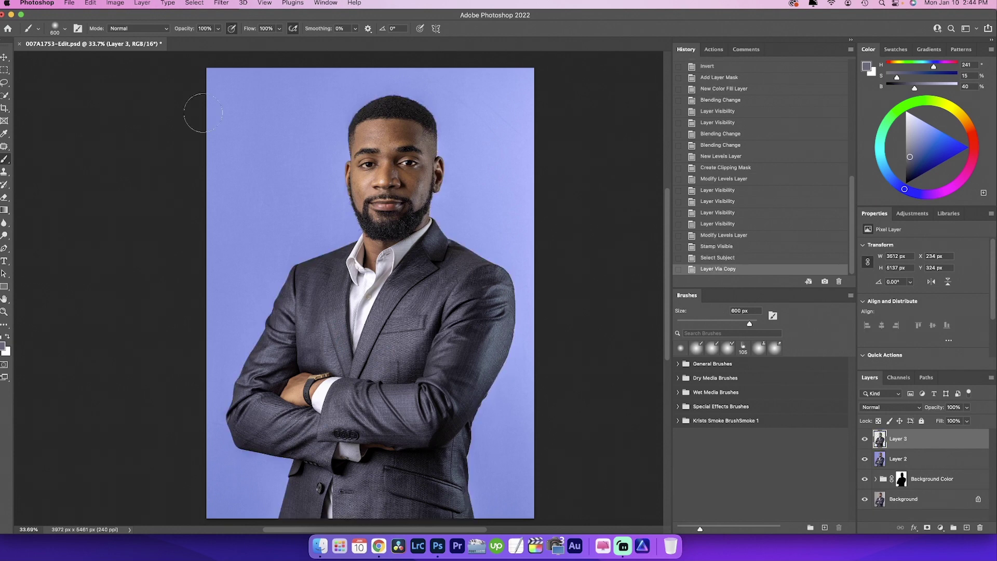
Step: Preview Layer 3 on its own, restore all layers, and target Layer 2
left_click(866, 441, "alt")
left_click(866, 440, "alt")
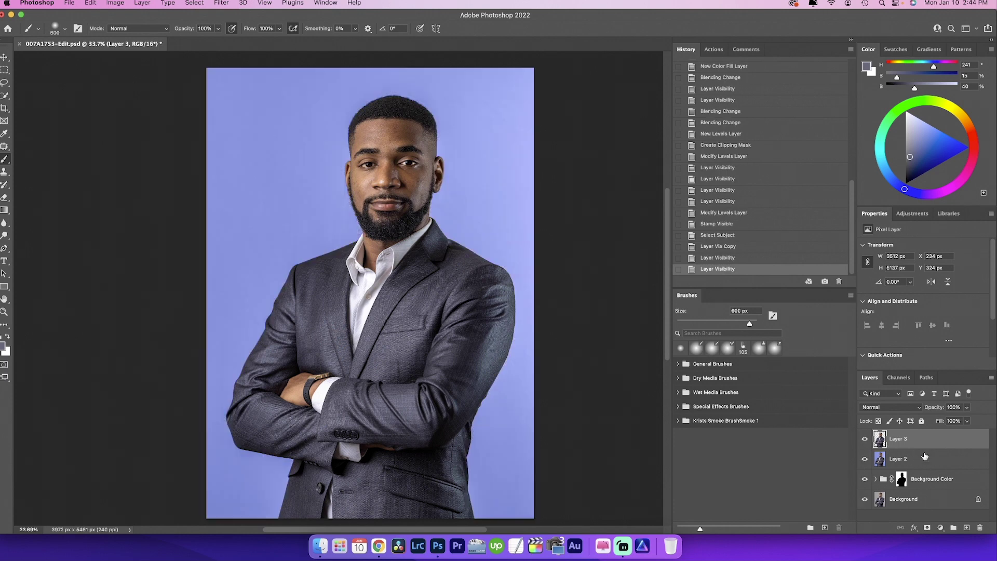
left_click(925, 464)
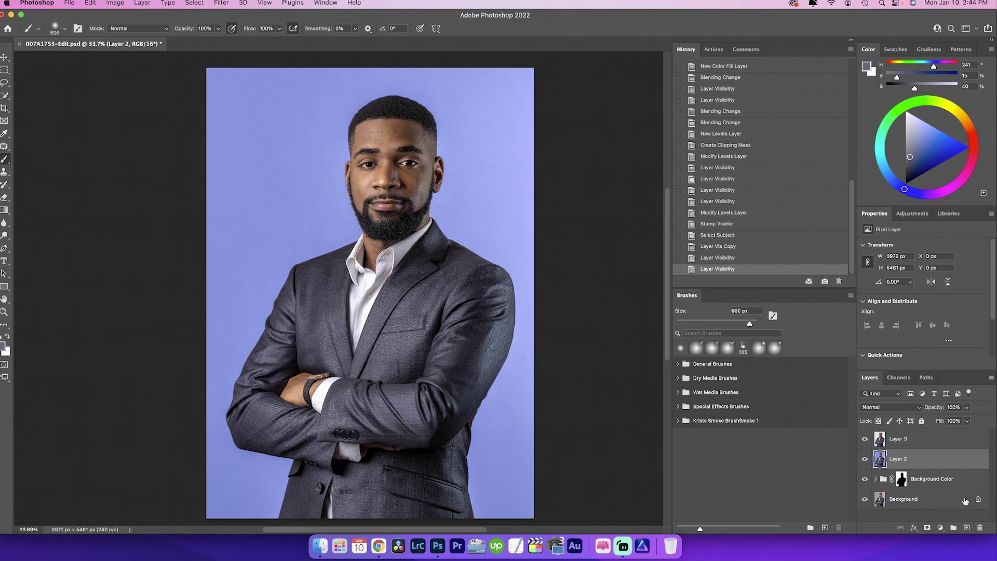
Step: Set up the Noise > Median filter on Layer 2 with a 15-pixel radius
left_click(217, 4)
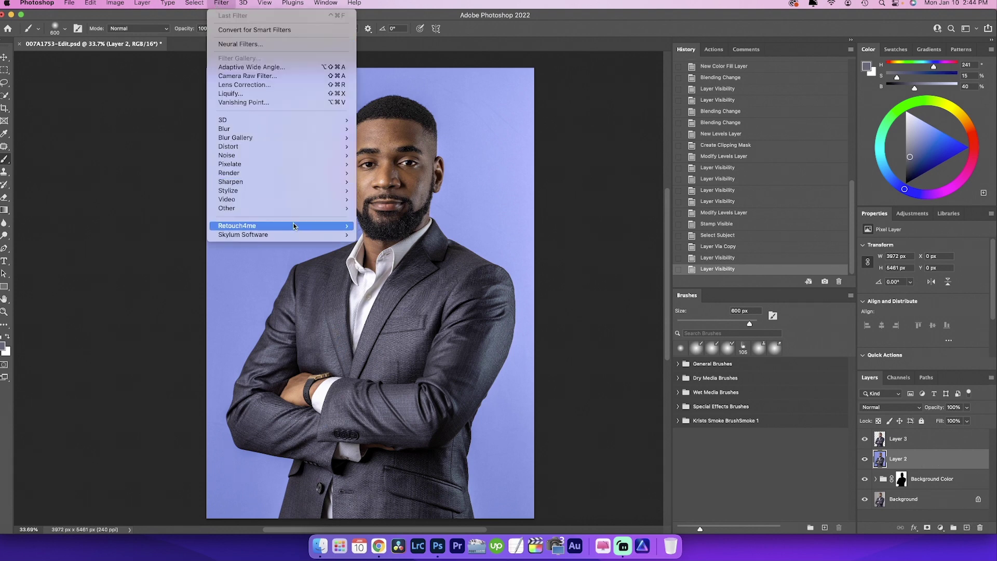
mouse_move(269, 156)
left_click(410, 180)
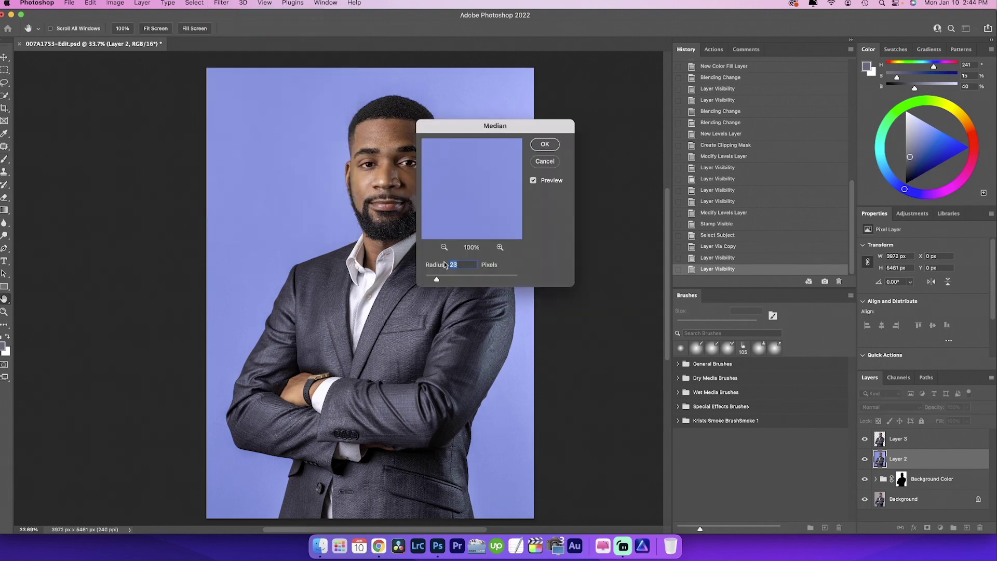
left_click_drag(455, 125, 587, 155)
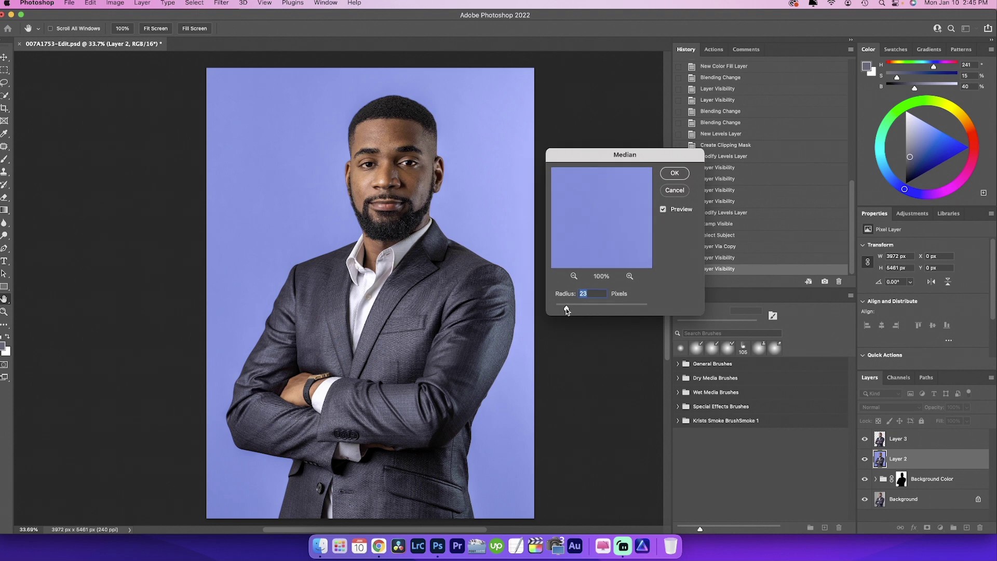
left_click_drag(566, 308, 563, 310)
left_click_drag(563, 310, 563, 310)
left_click_drag(643, 160, 628, 157)
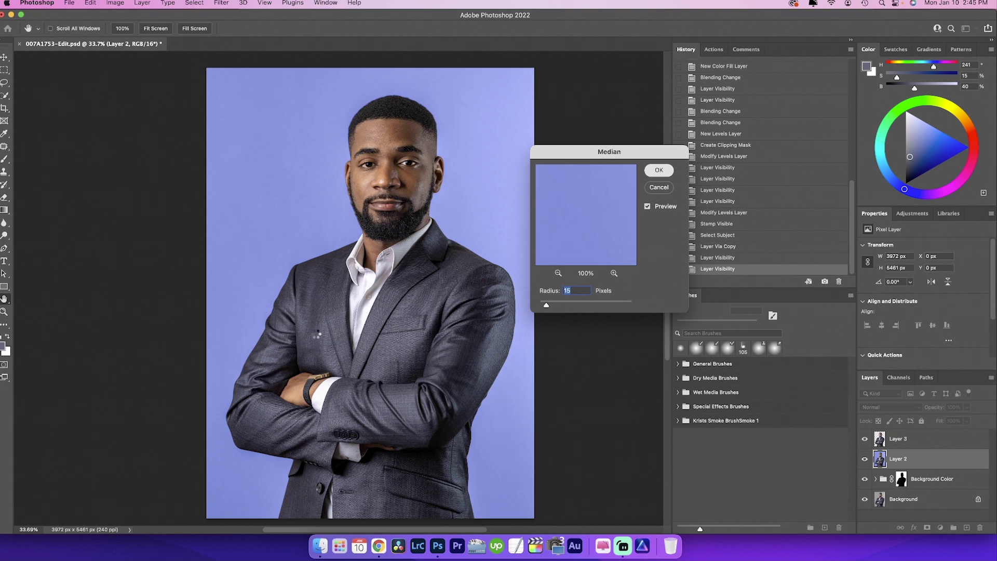
Step: Apply the 15-pixel Median filter to Layer 2's lavender background
key("Return")
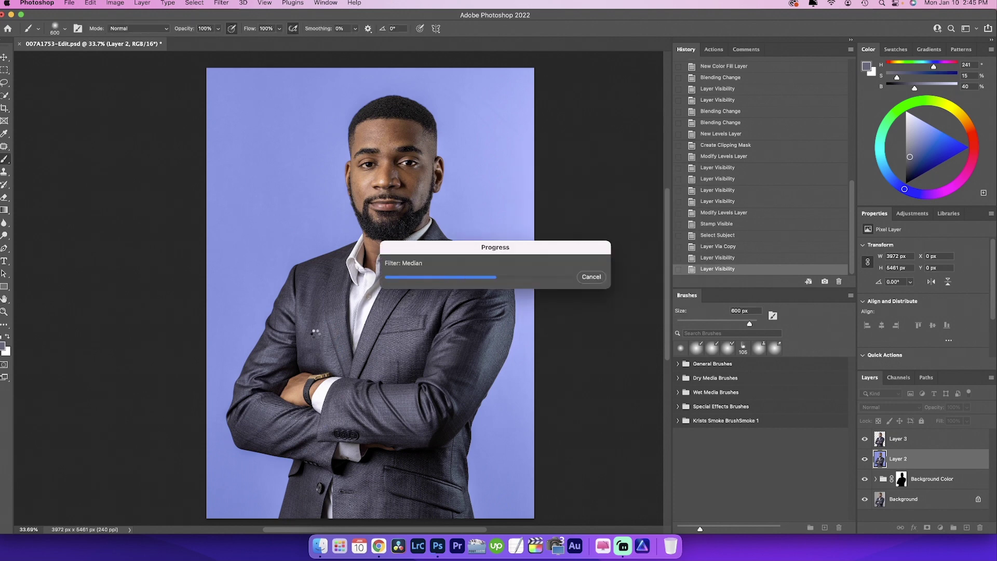